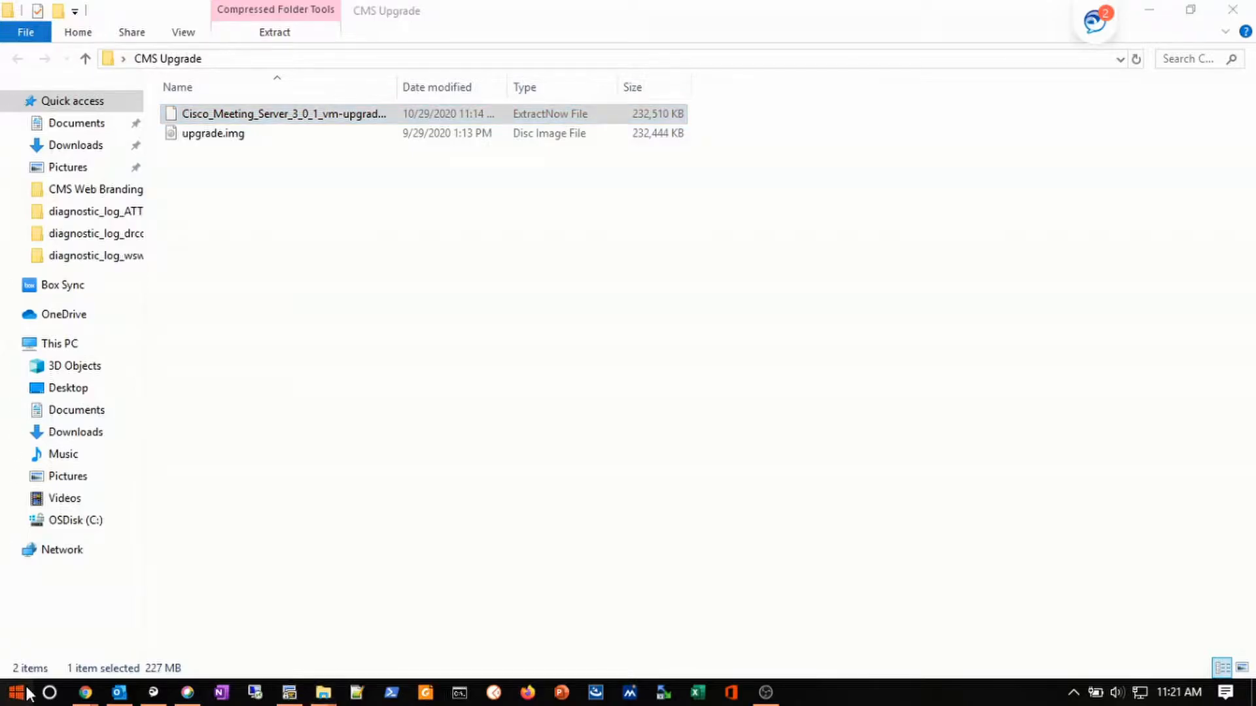
click(15, 692)
- Launch WinSCP and log in to the saved 14.49.18.248 meeting server site
text(win)
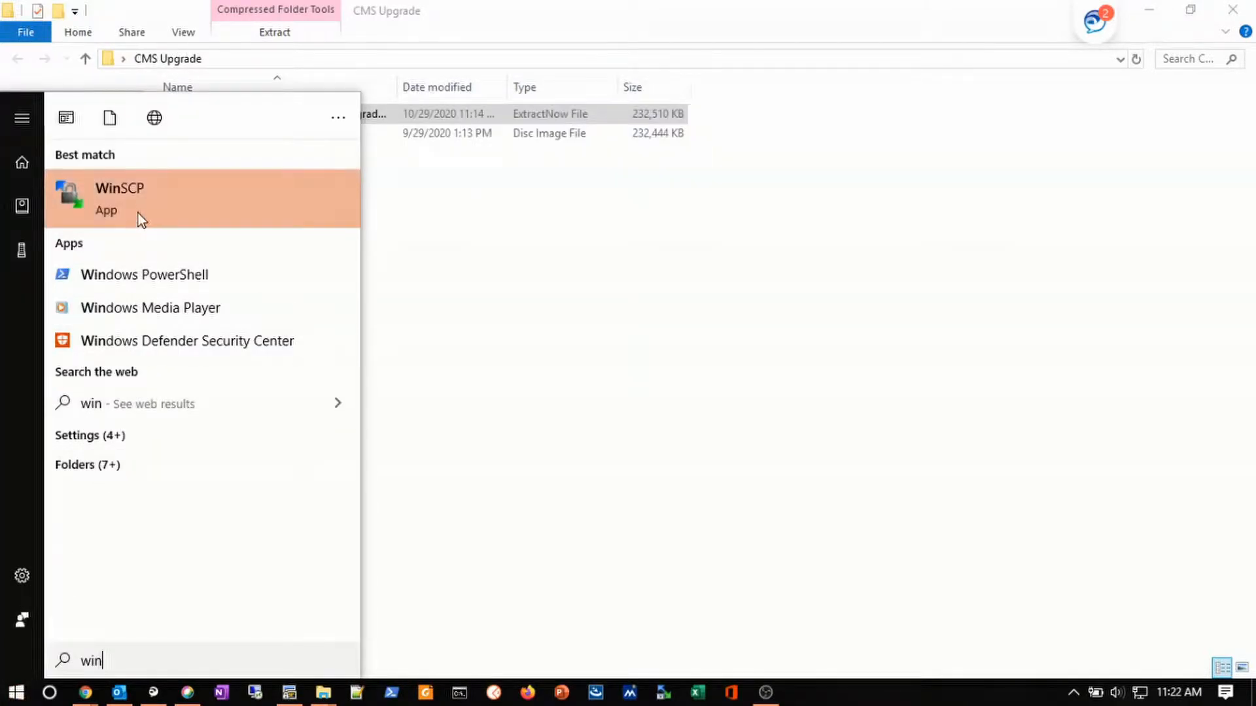
click(139, 203)
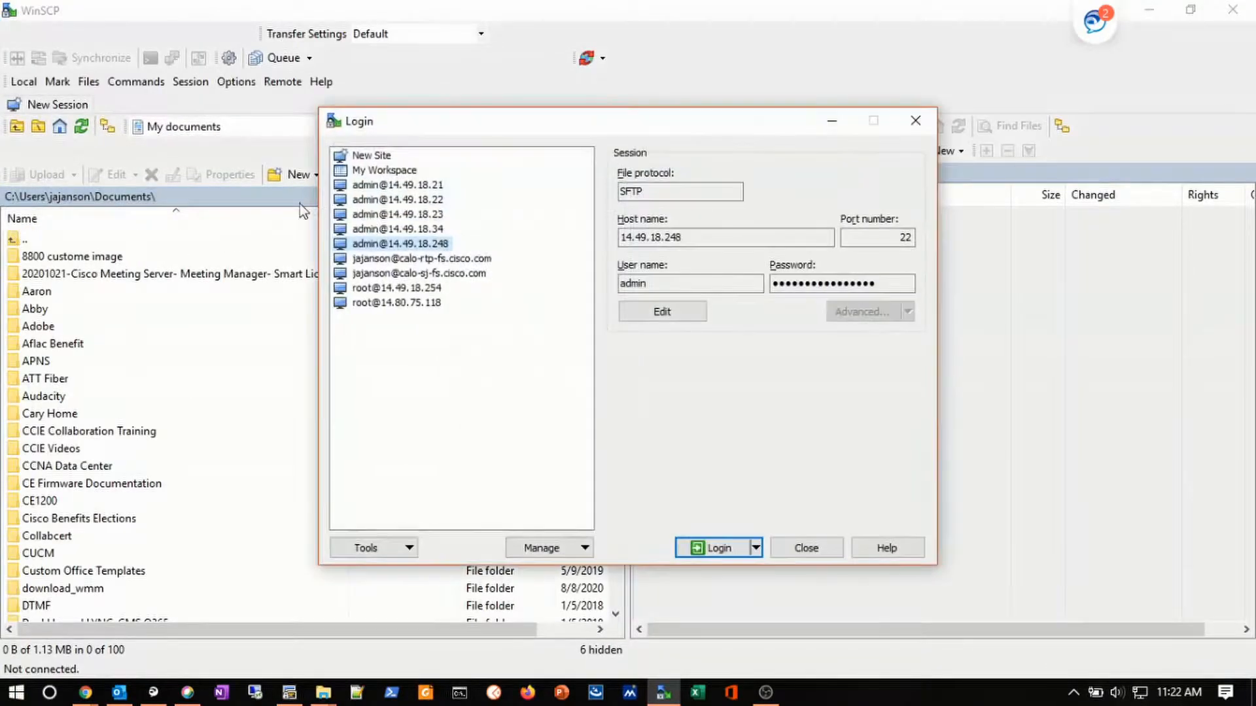
click(402, 242)
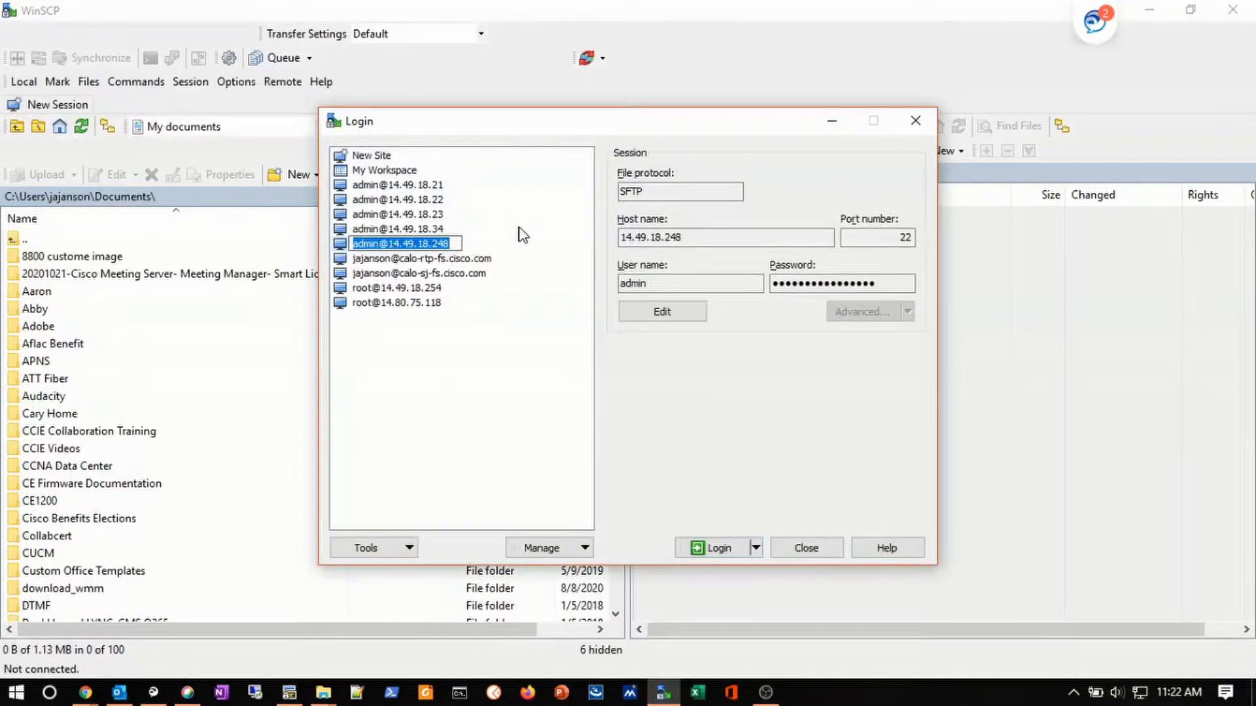
click(510, 252)
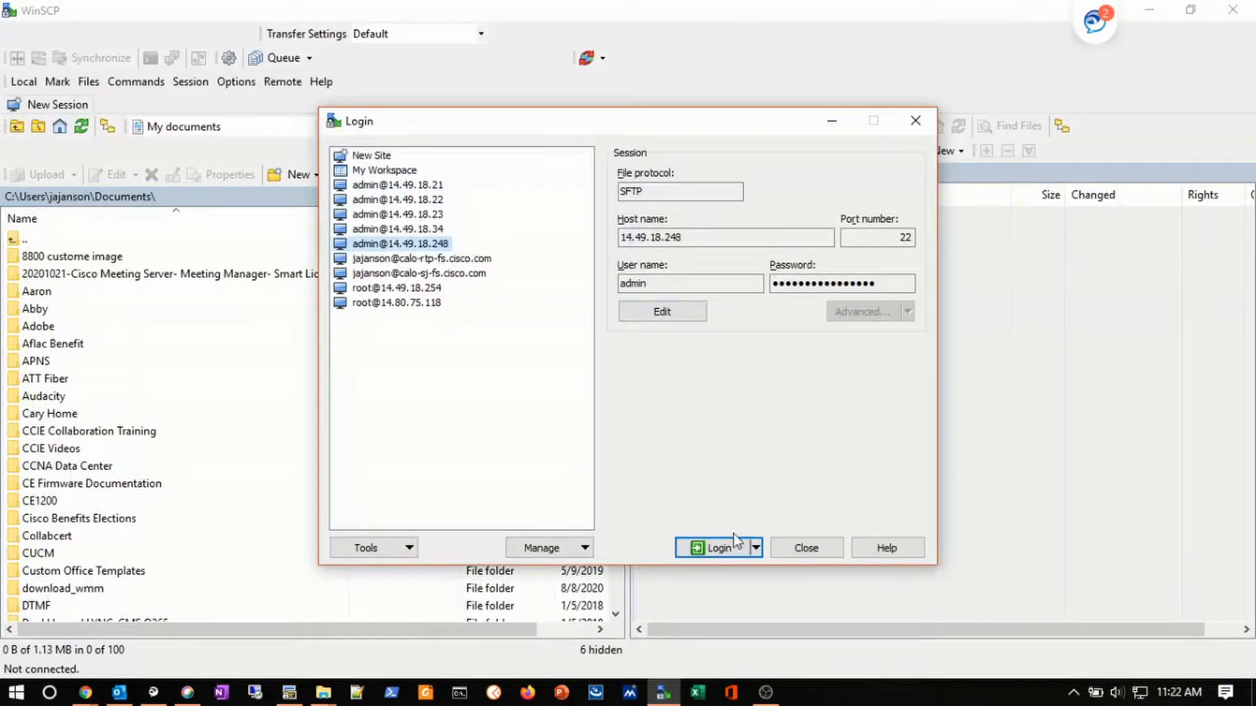
click(722, 549)
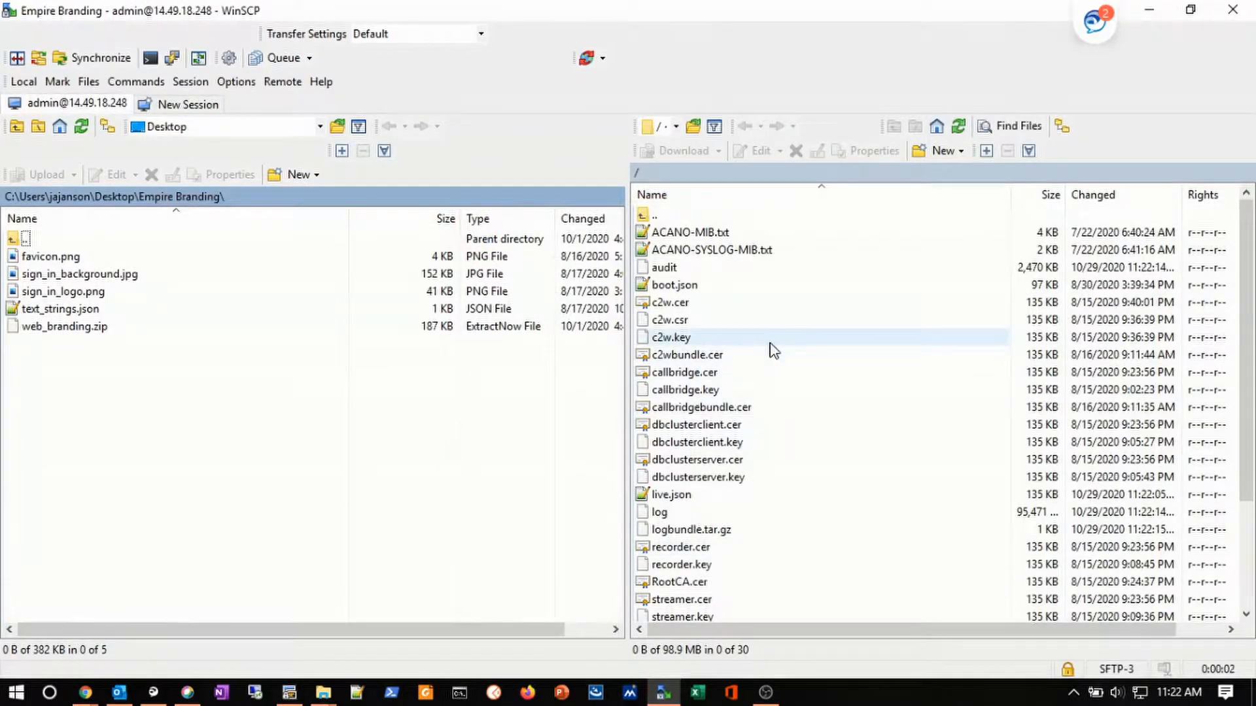
- Navigate the local panel up to Desktop, into CMS Upgrade, and select upgrade.img
scroll(784, 316, down, 3)
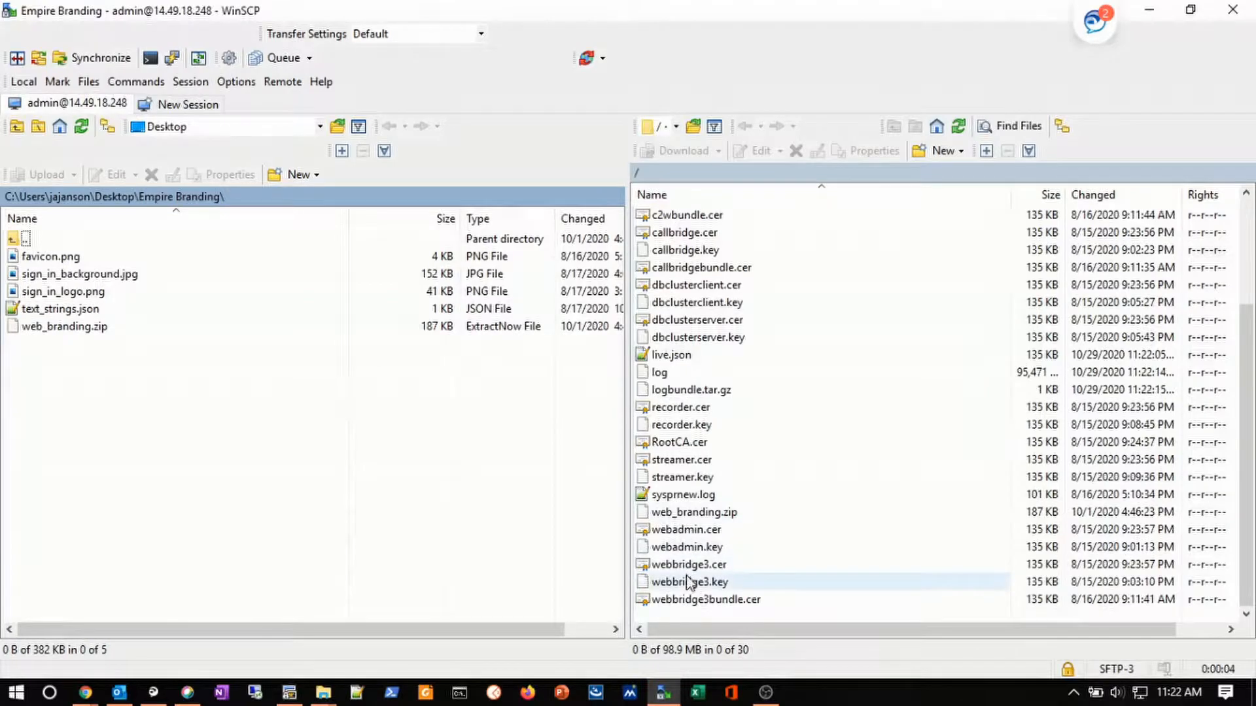
scroll(692, 556, up, 3)
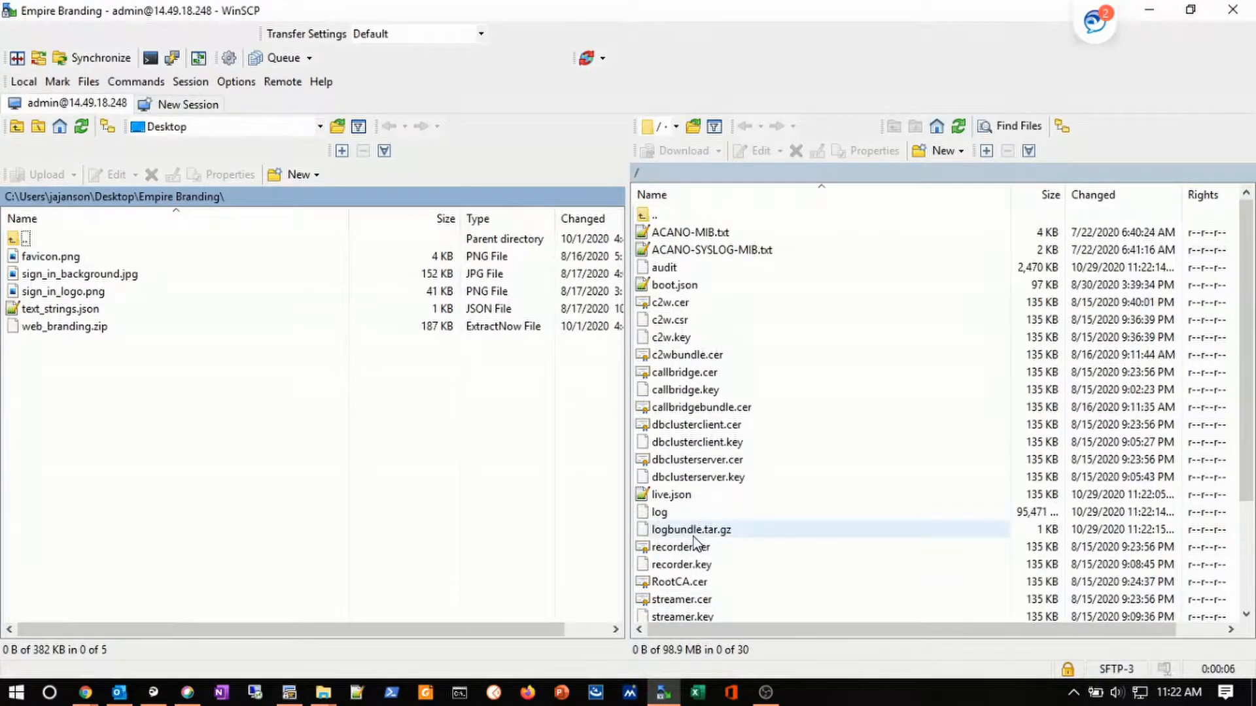
scroll(705, 408, down, 3)
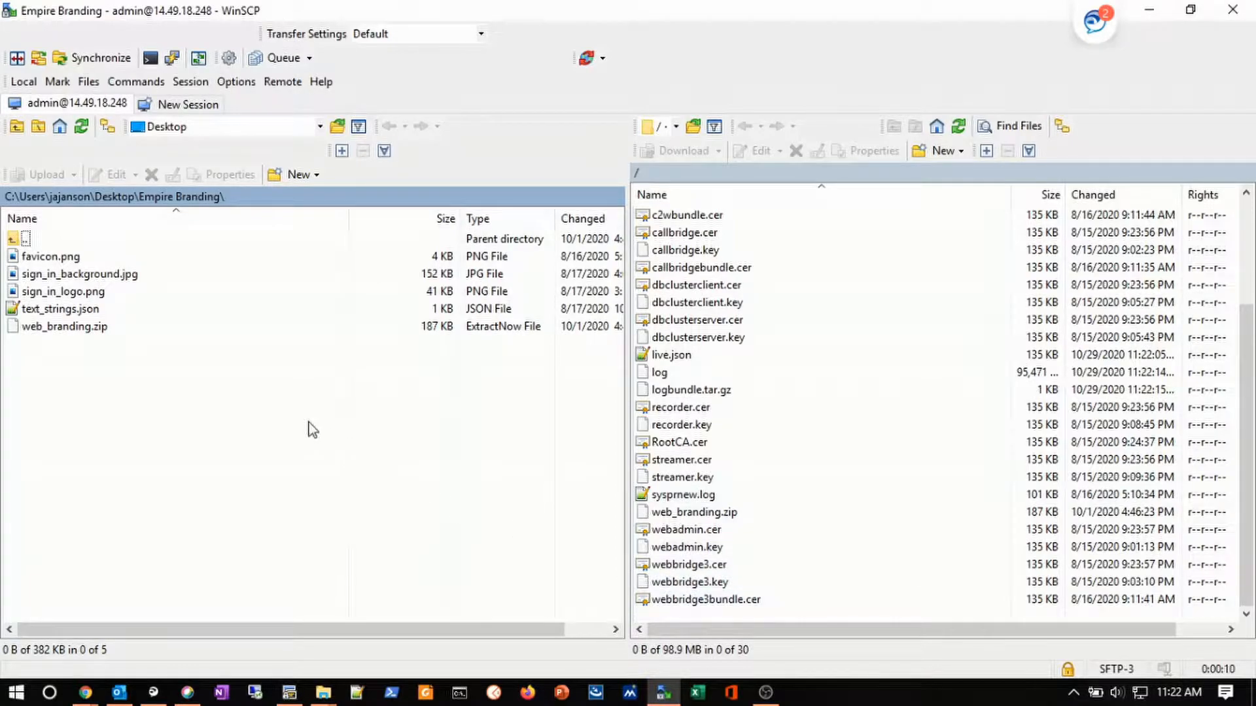
click(14, 128)
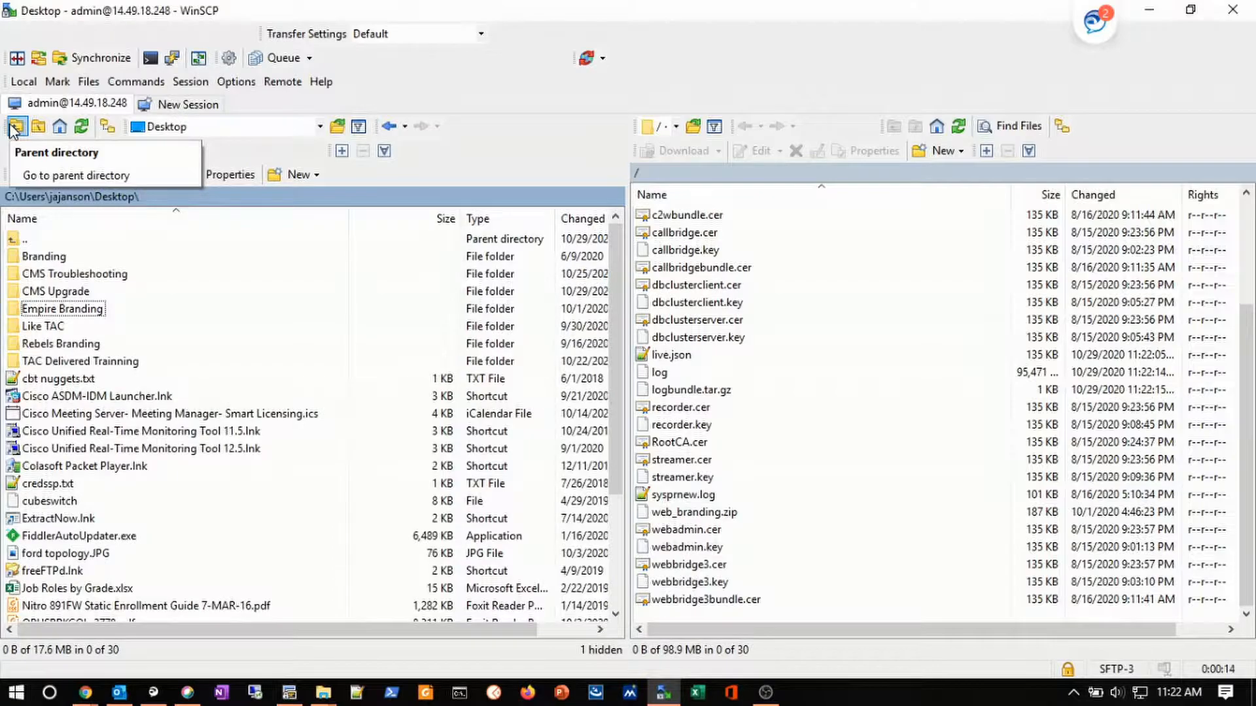
click(15, 128)
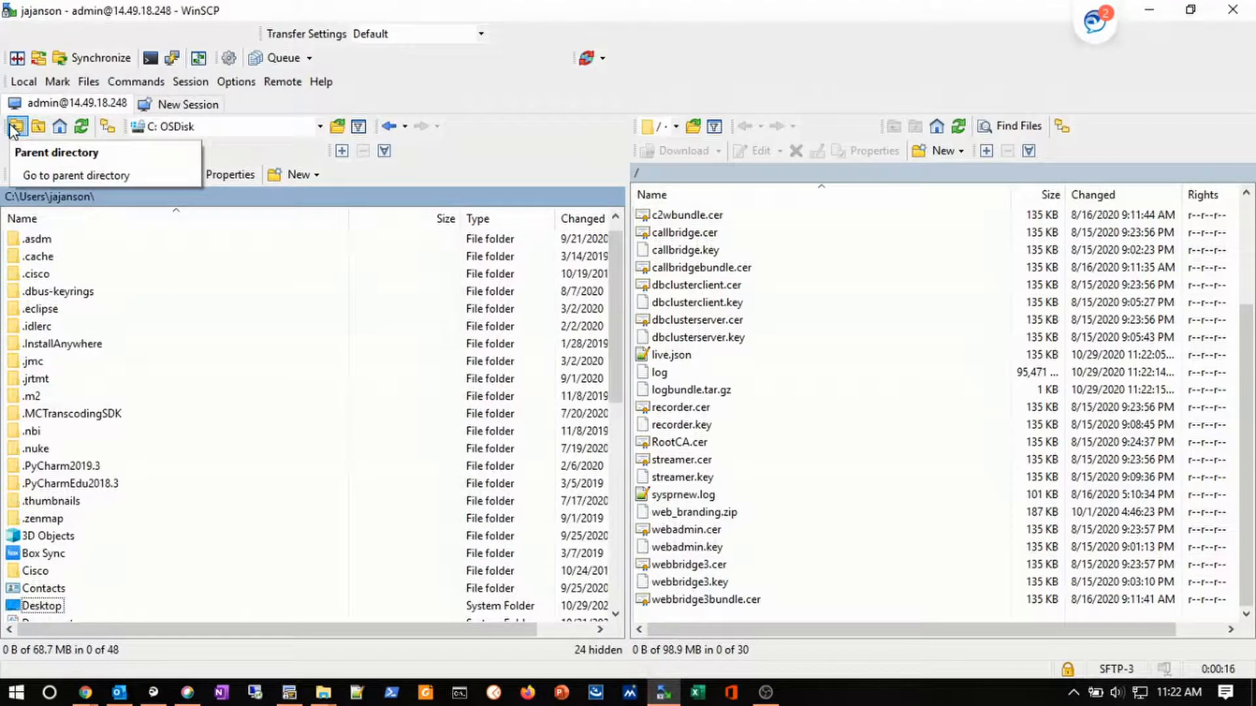
click(37, 608)
double_click(38, 608)
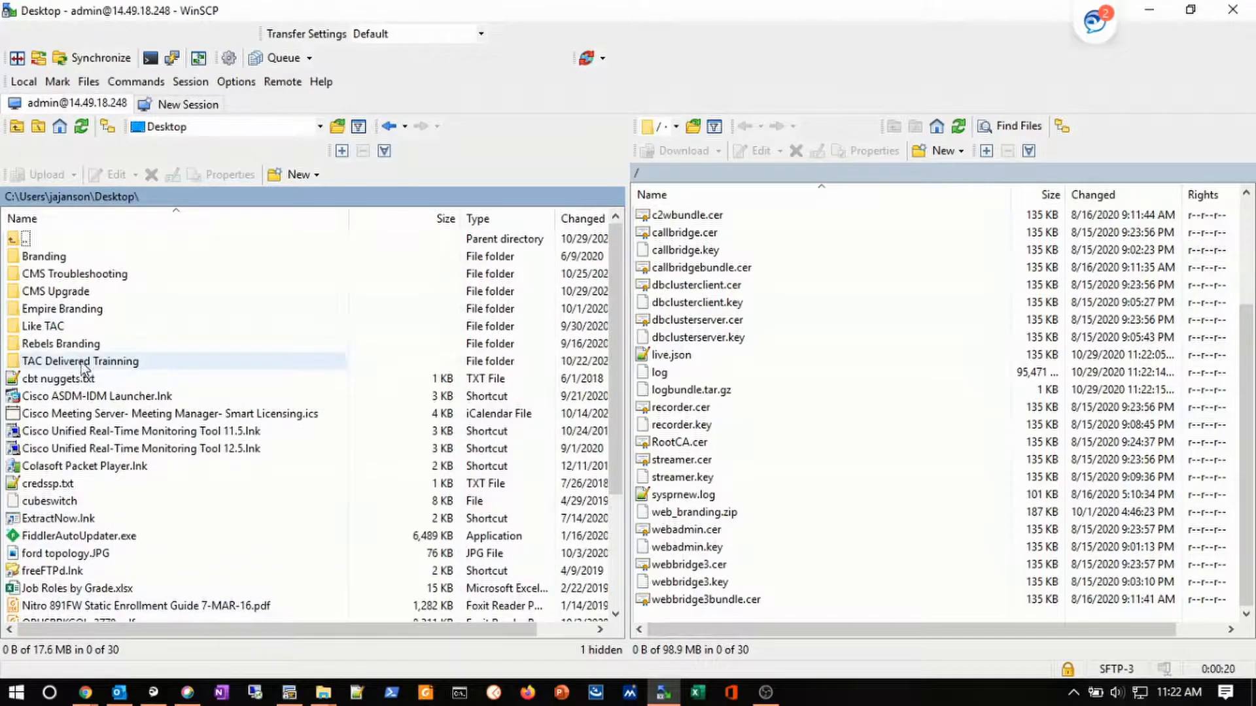
double_click(59, 291)
click(57, 279)
- Upload upgrade.img to the server's root directory /, then bring SecureCRT to the front
right_click(57, 283)
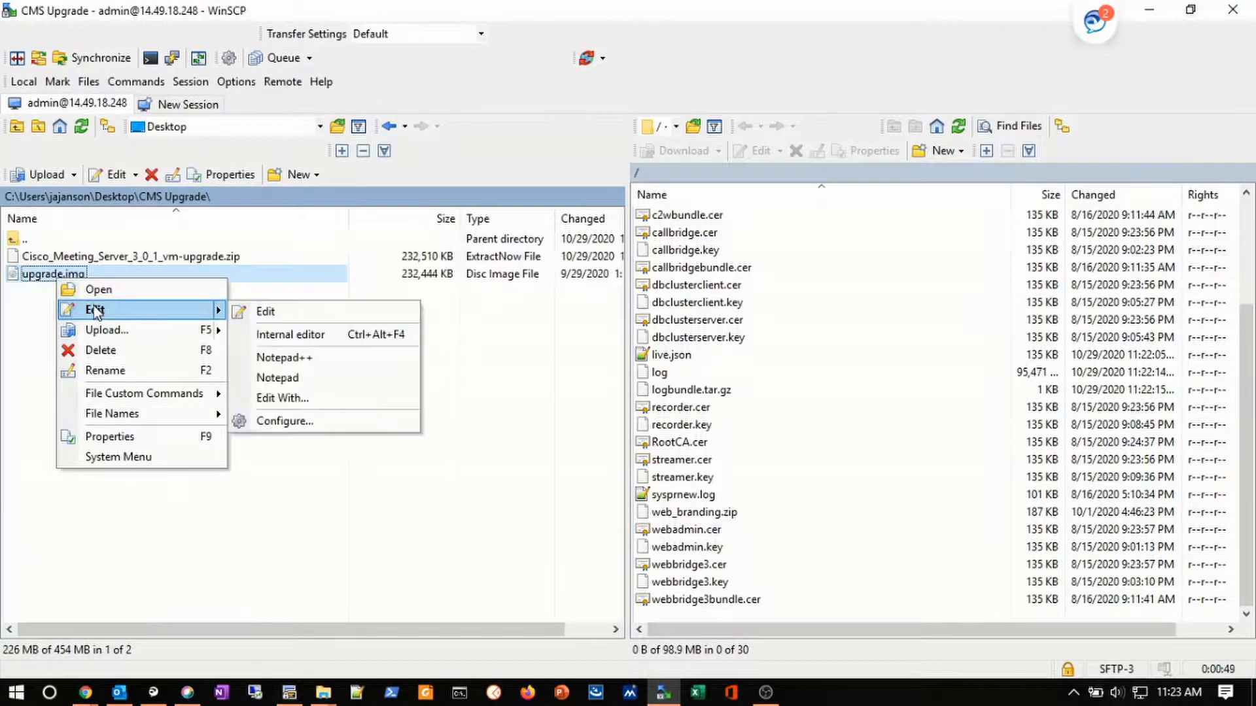
mouse_move(119, 335)
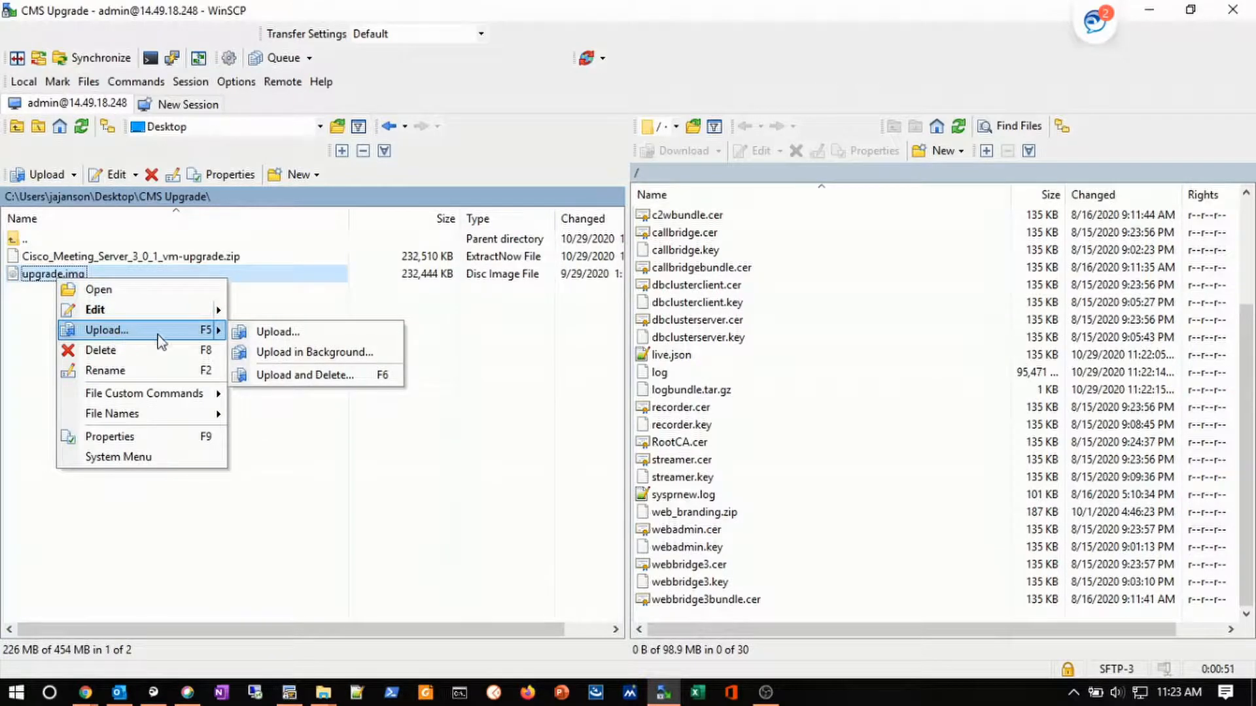
click(277, 333)
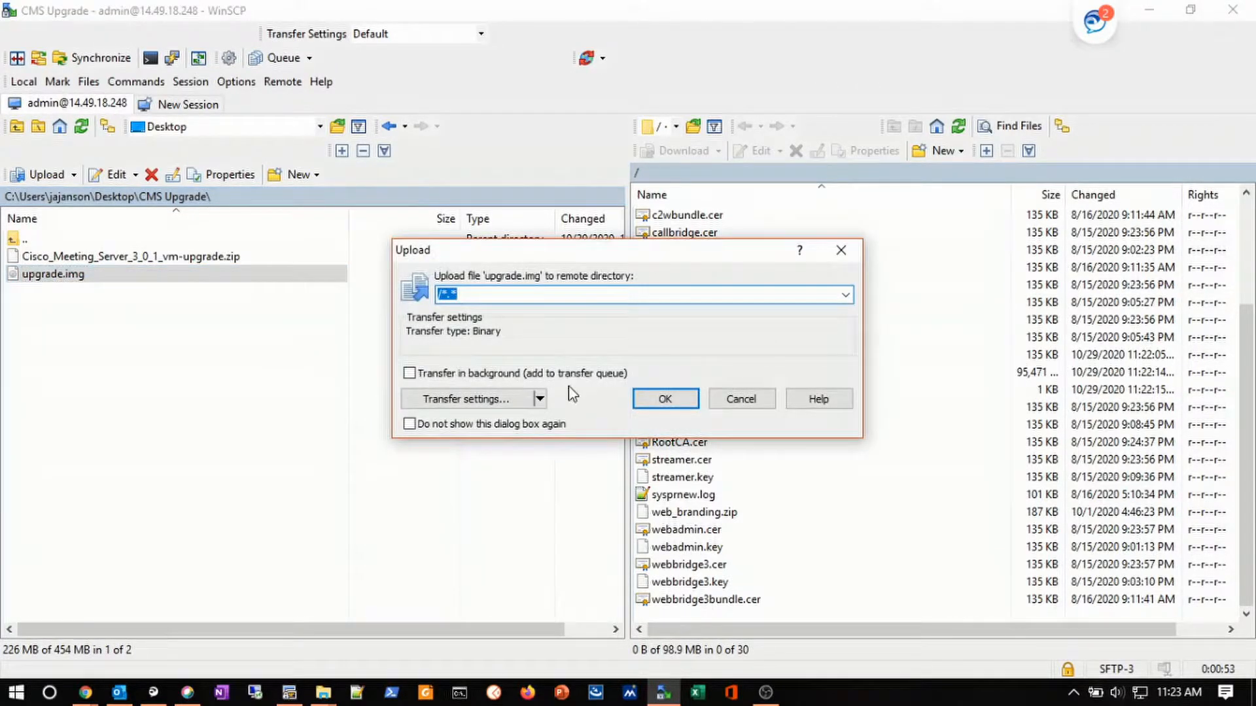
click(652, 406)
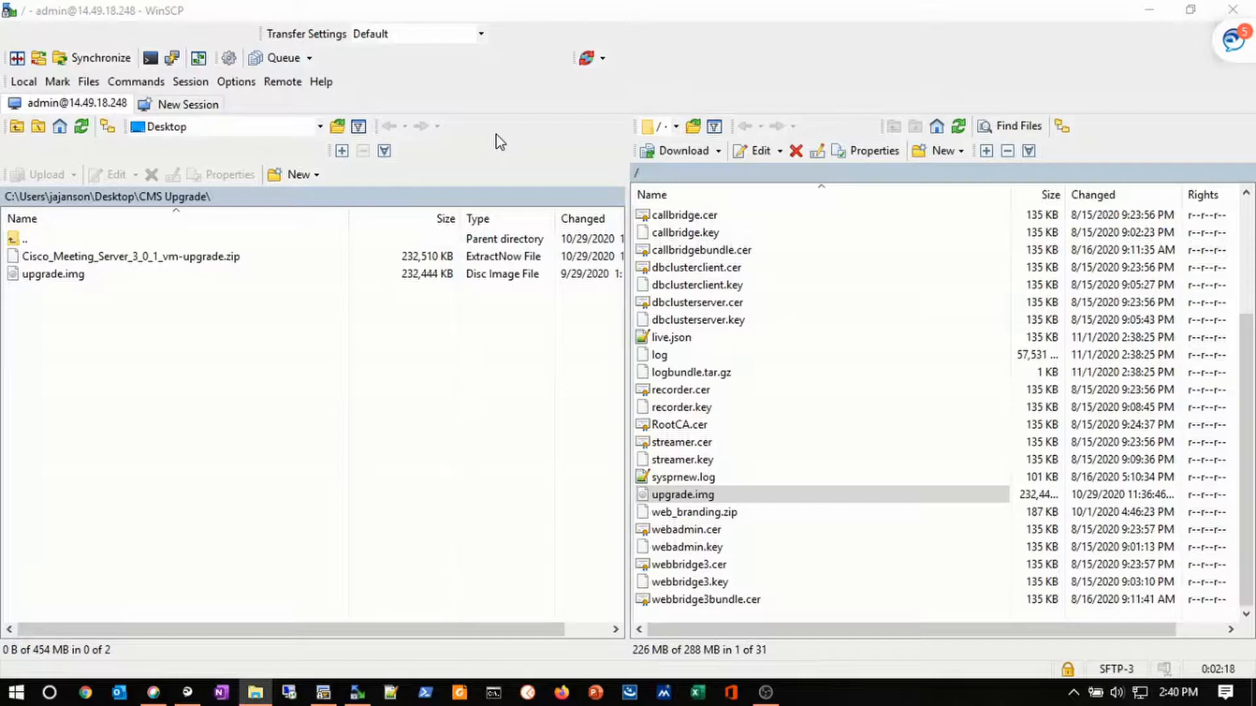
click(723, 496)
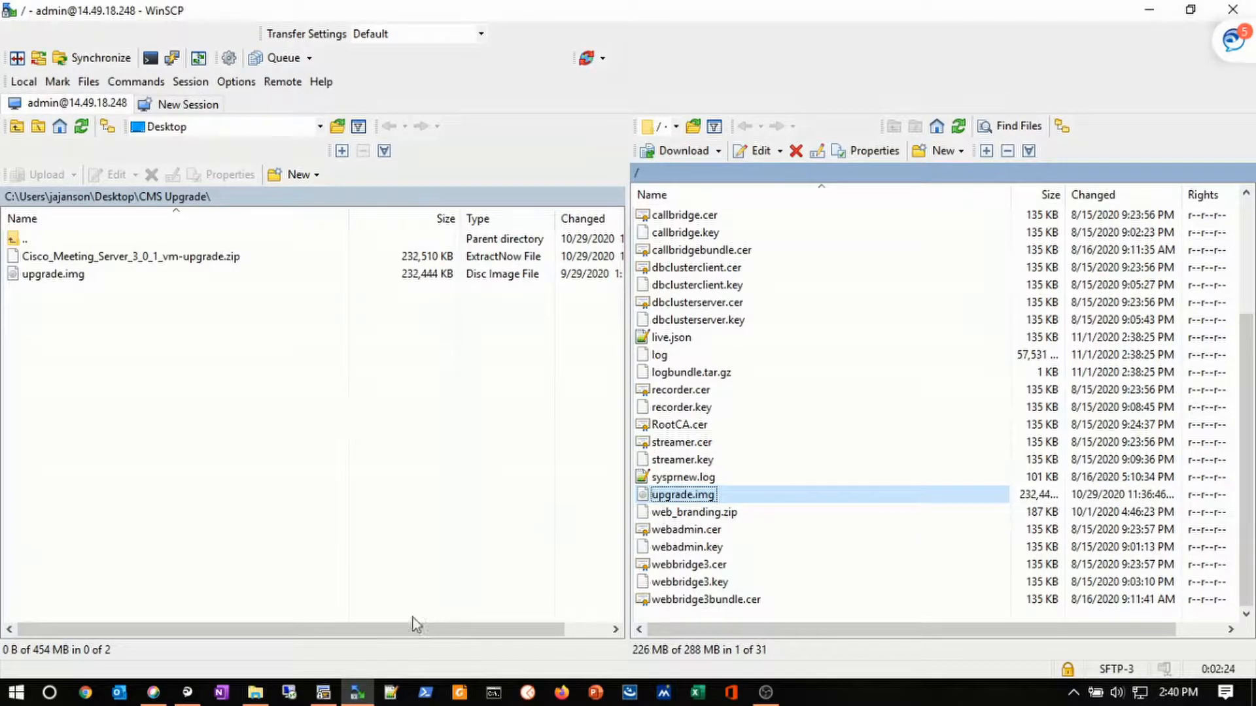
click(319, 695)
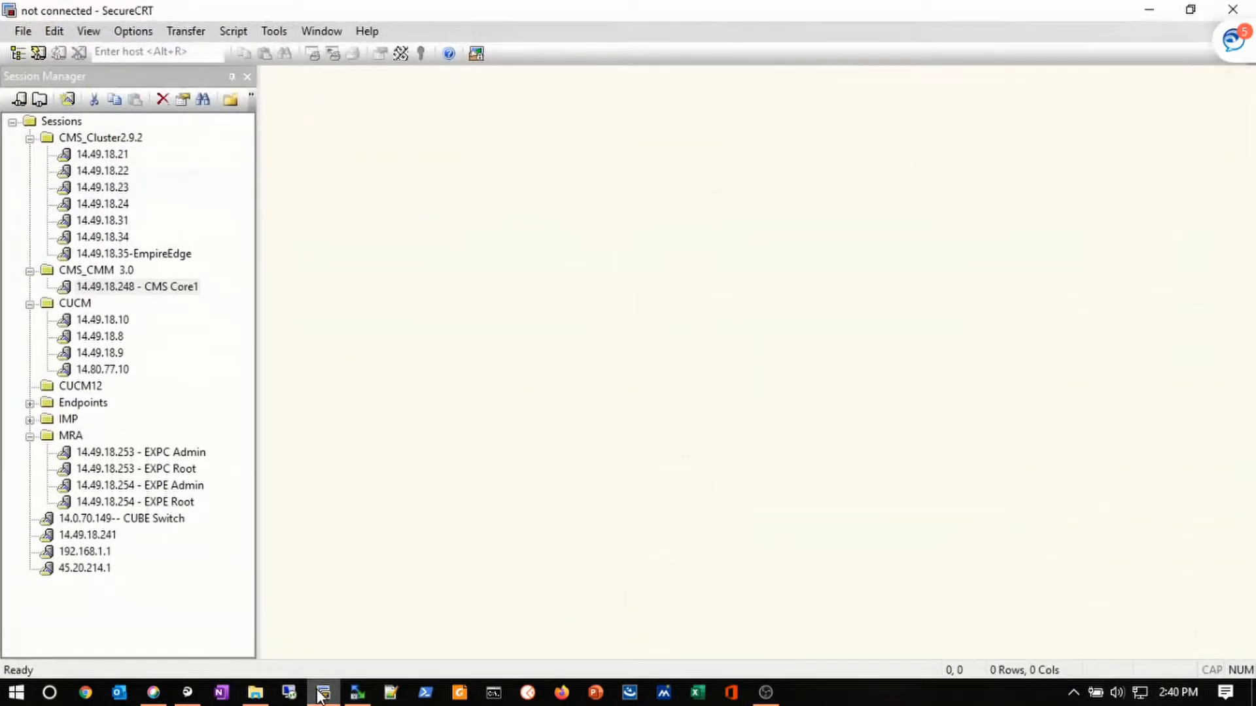
- Connect to the CMS Core1 session and check the current version
double_click(147, 292)
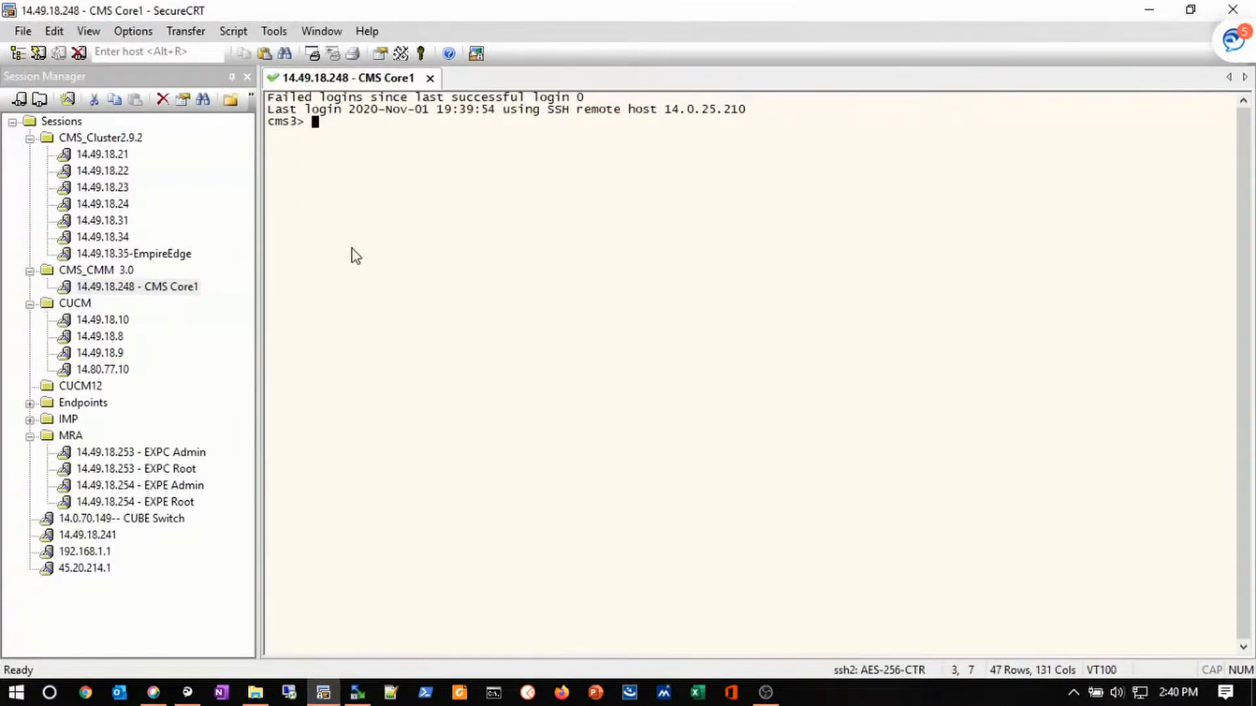
text(version)
key(Return)
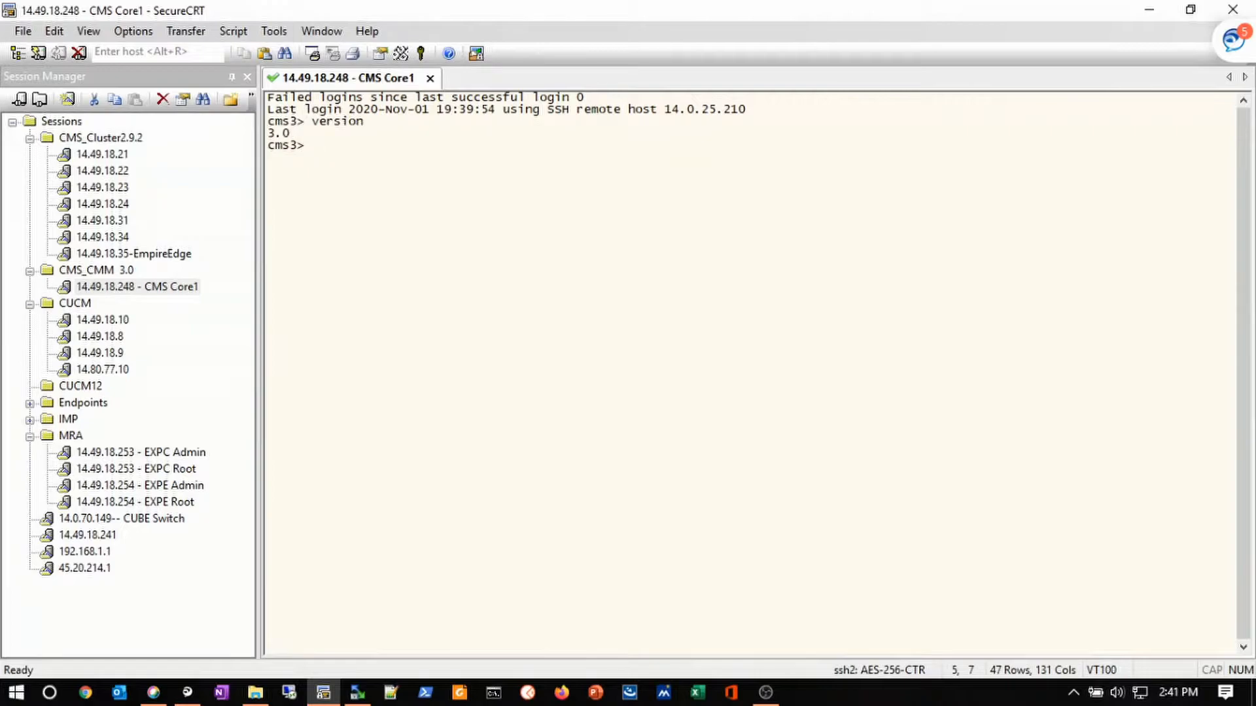
key(Return)
key(Return)
- View backup help, list existing backups, and create the snapshot CMS_3_0
text(b)
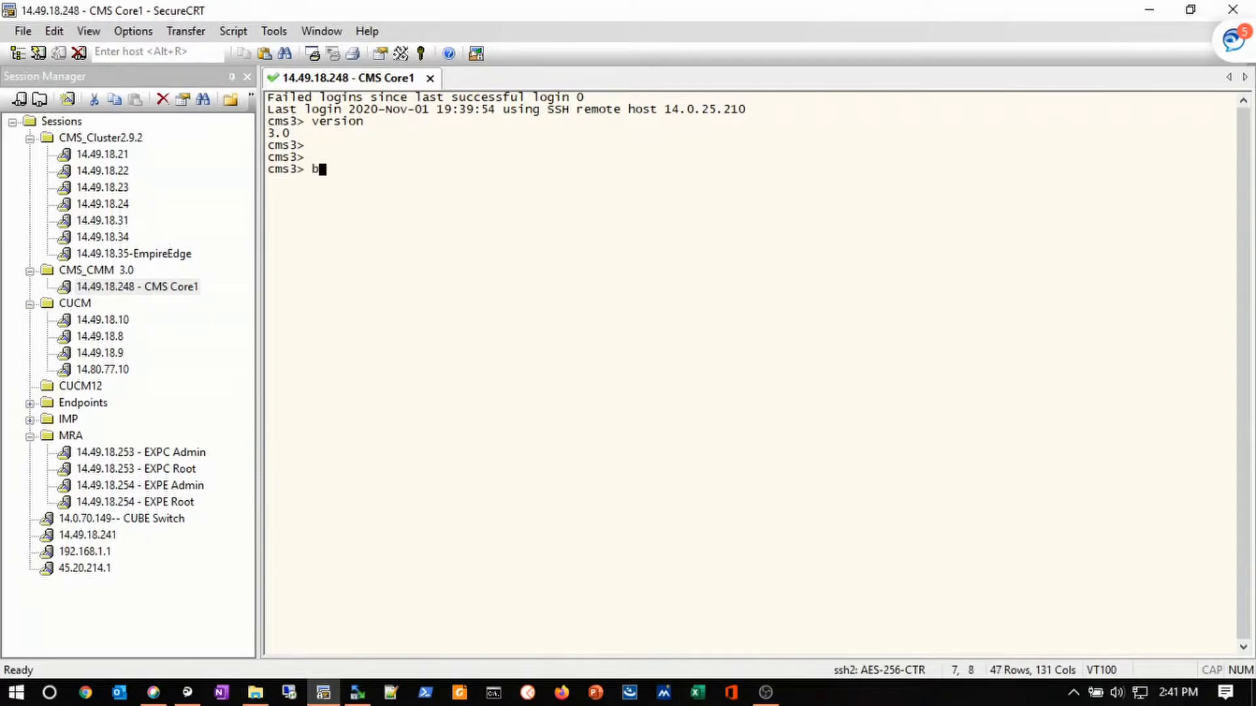
text(ackup ?)
key(Return)
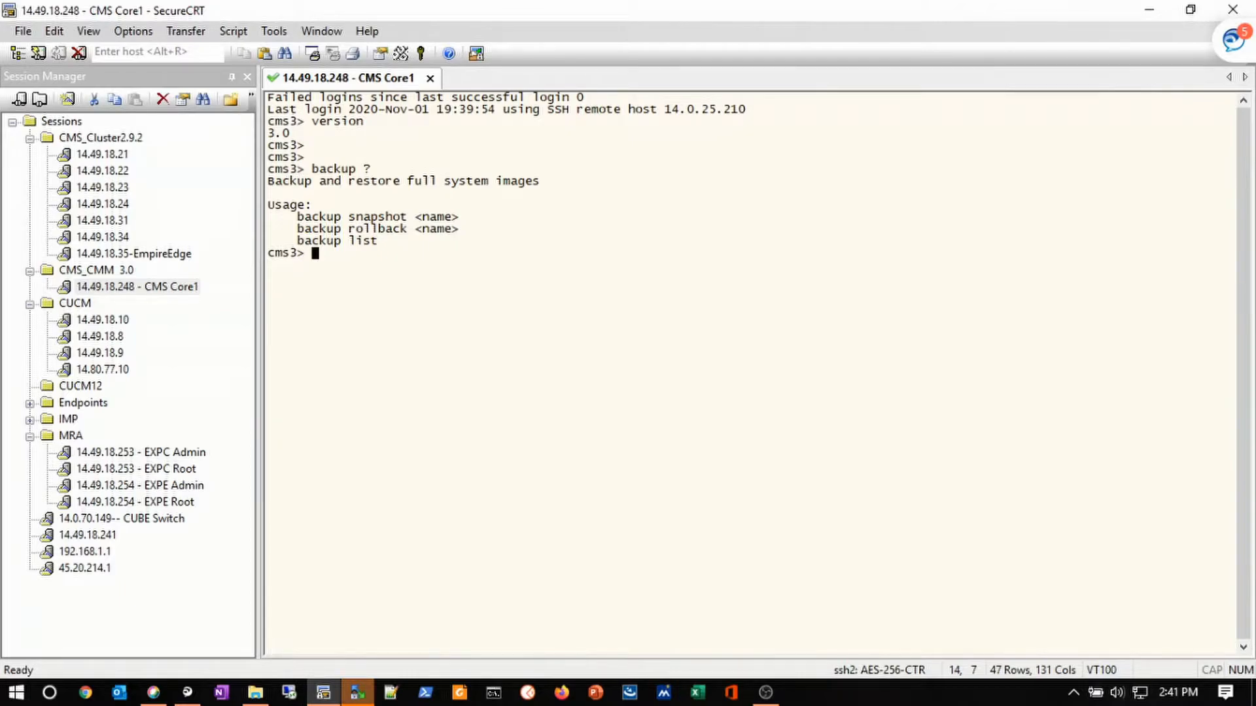
text(backup list)
key(Return)
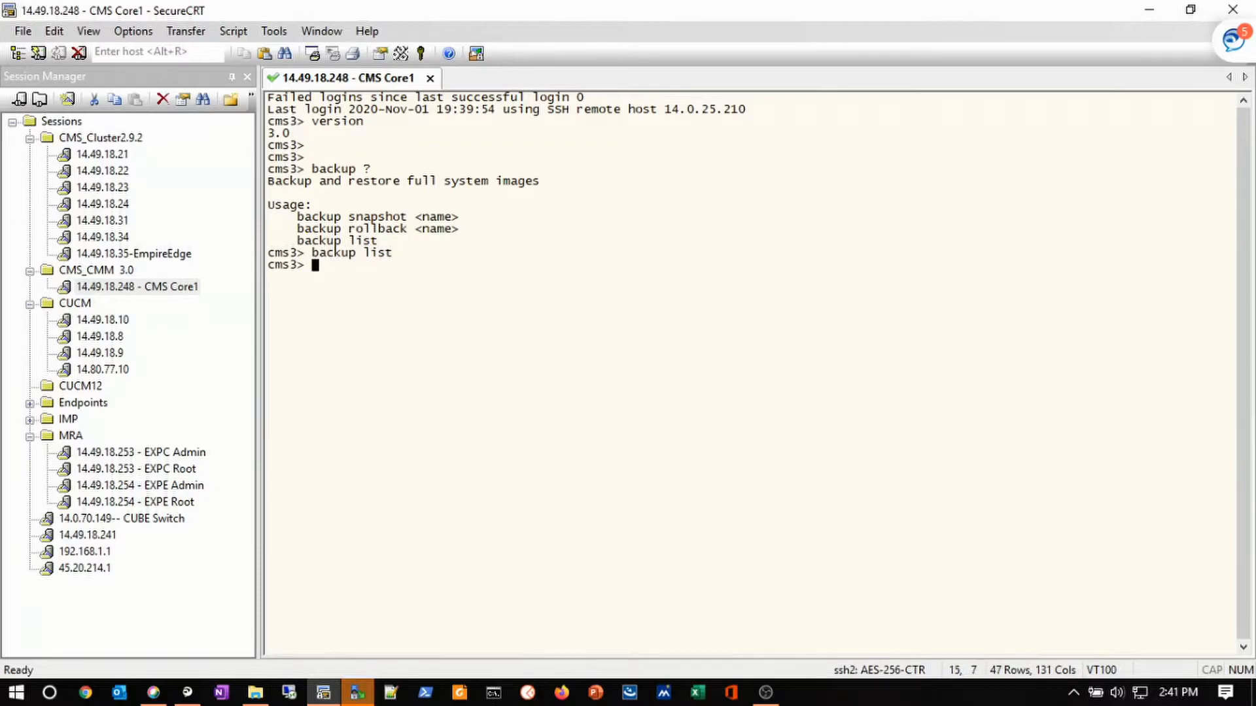
key(Return)
key(Return)
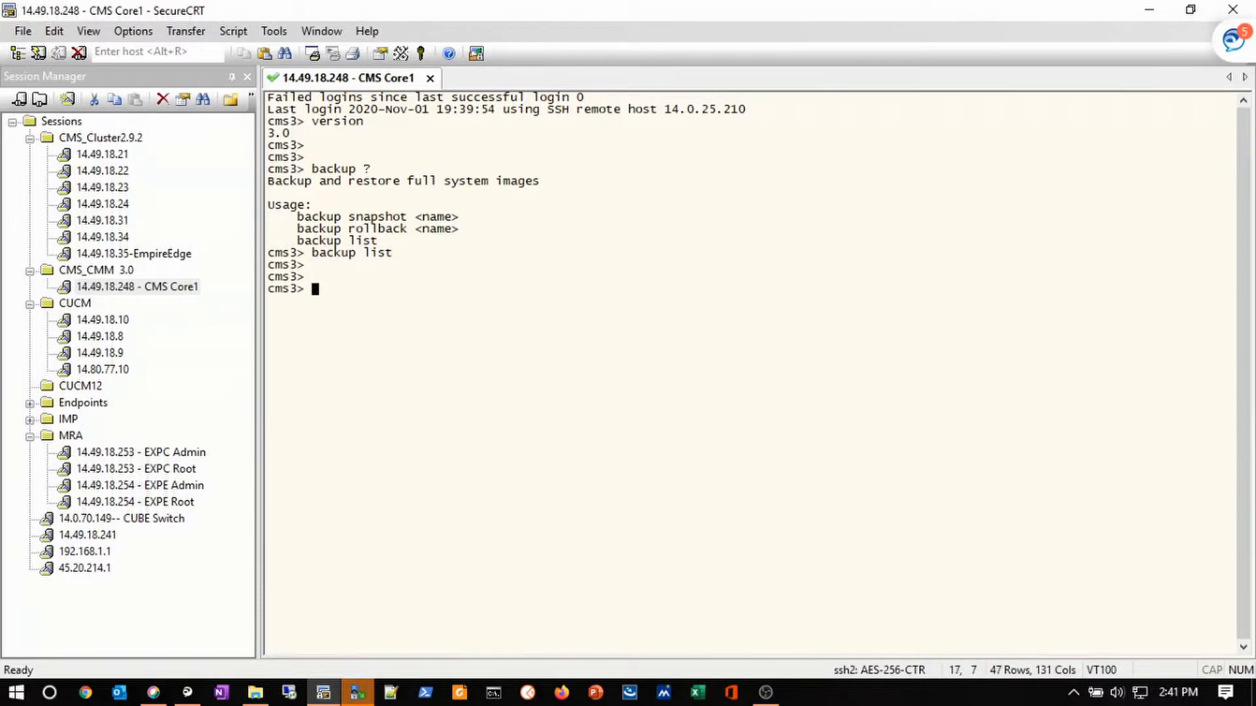
text(backup snapshot )
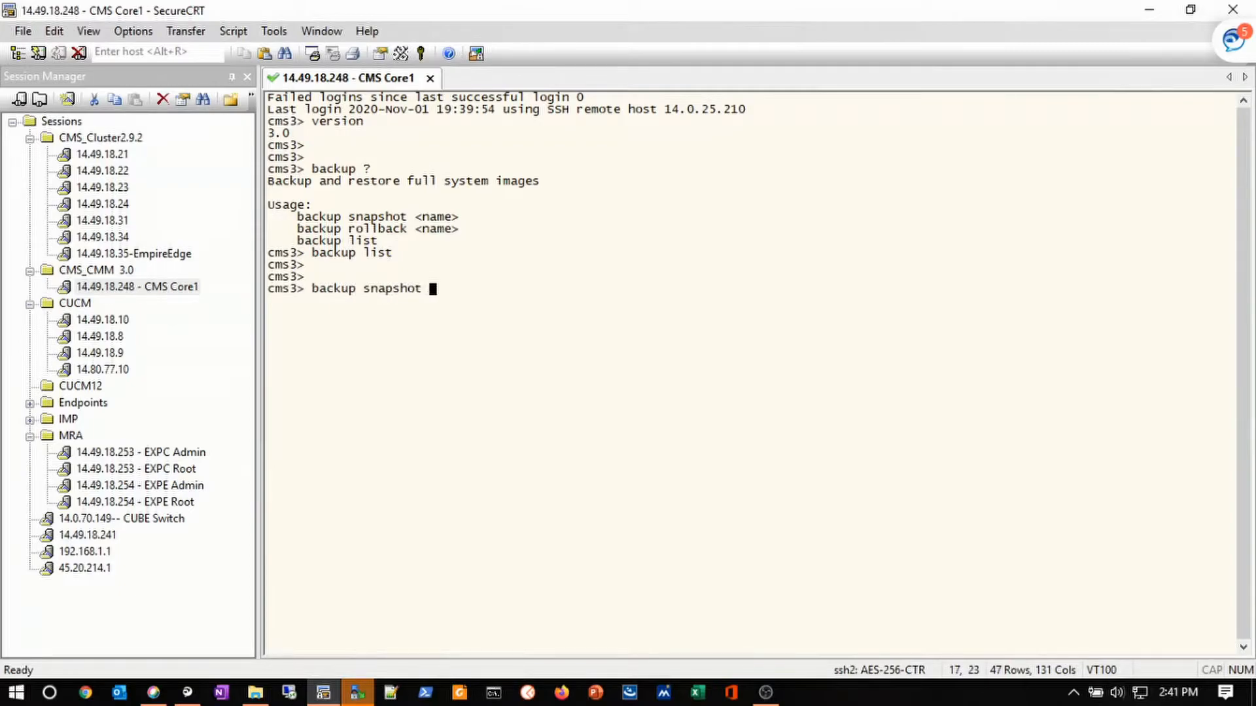
text(CMS_3_0)
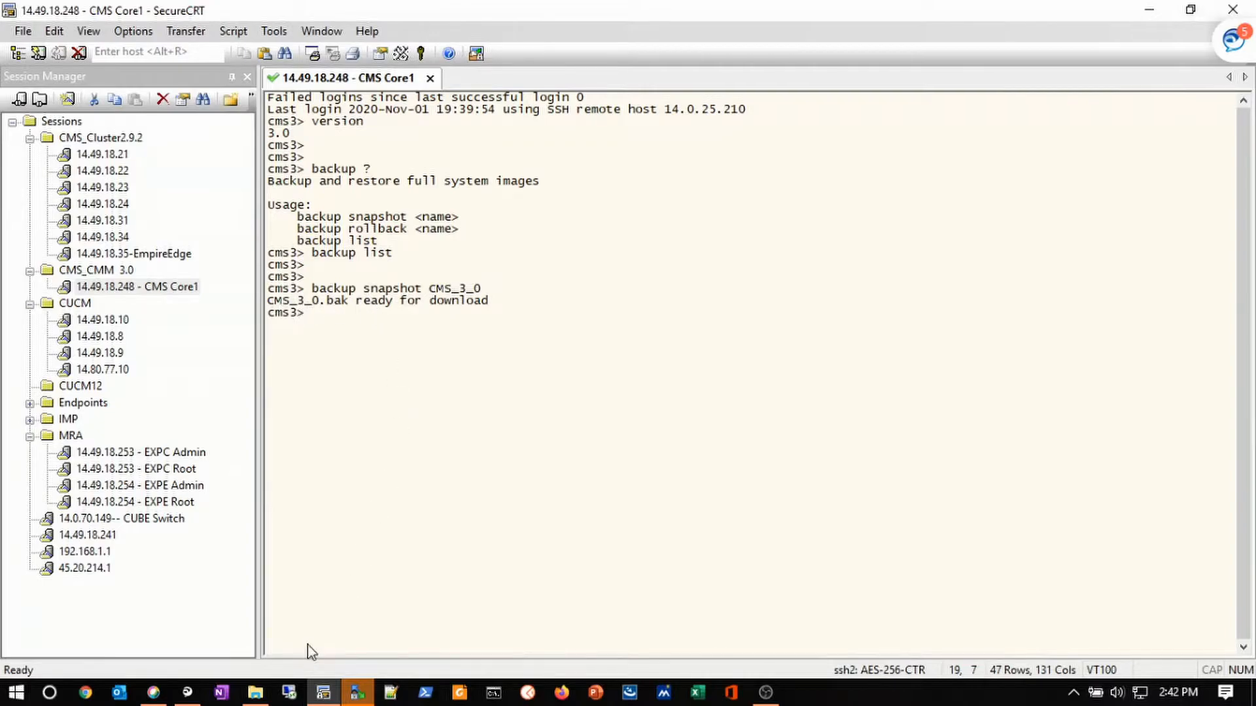
- Refresh the server listing, download CMS_3_0.bak into the local CMS Upgrade folder, and minimize WinSCP
click(356, 695)
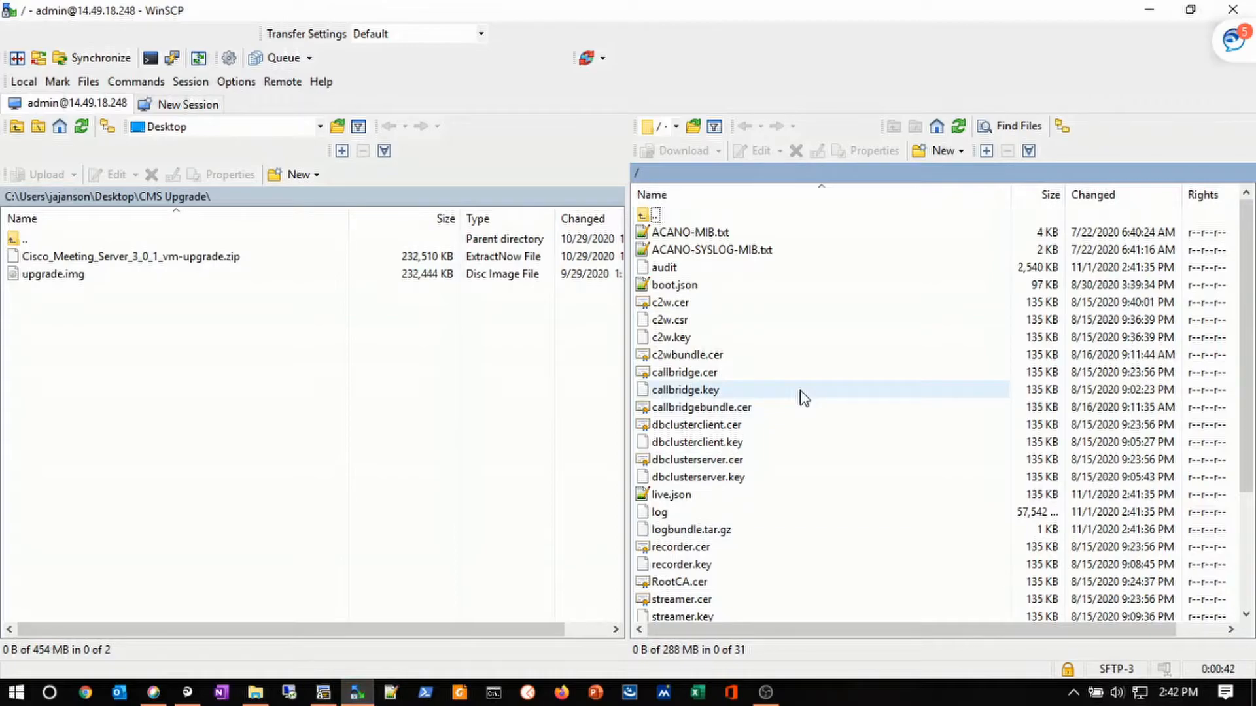
click(712, 250)
click(957, 127)
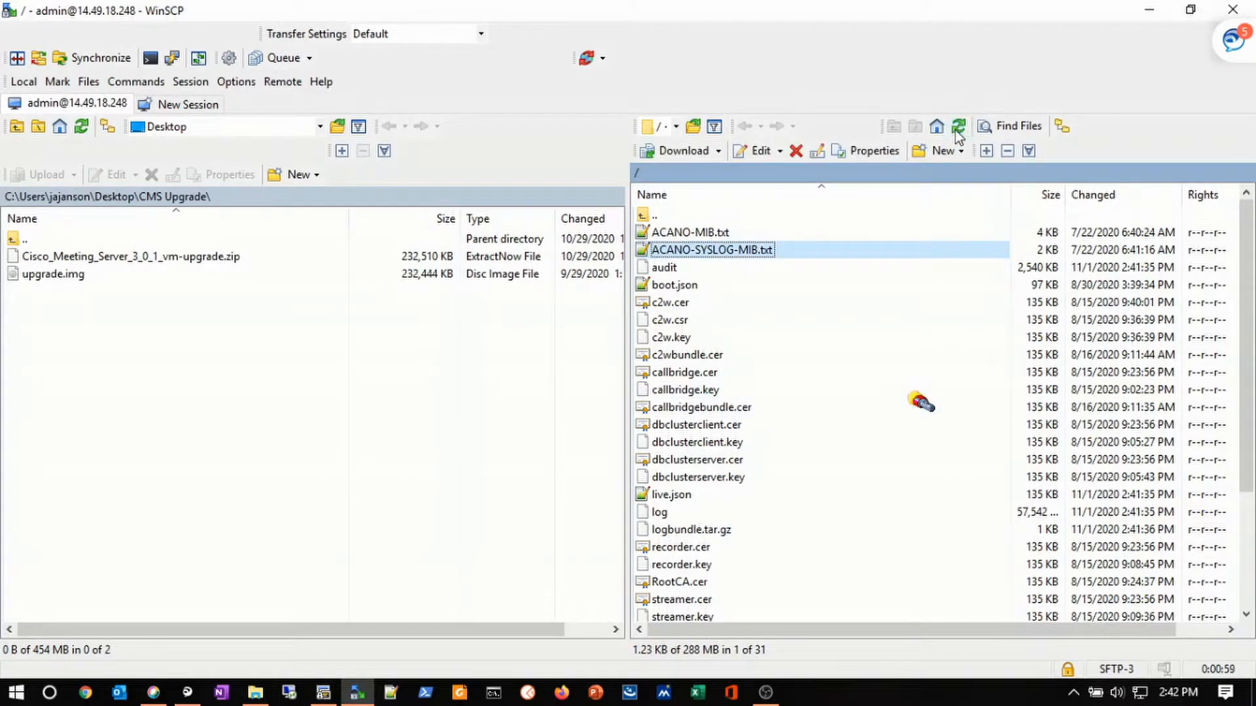
click(694, 426)
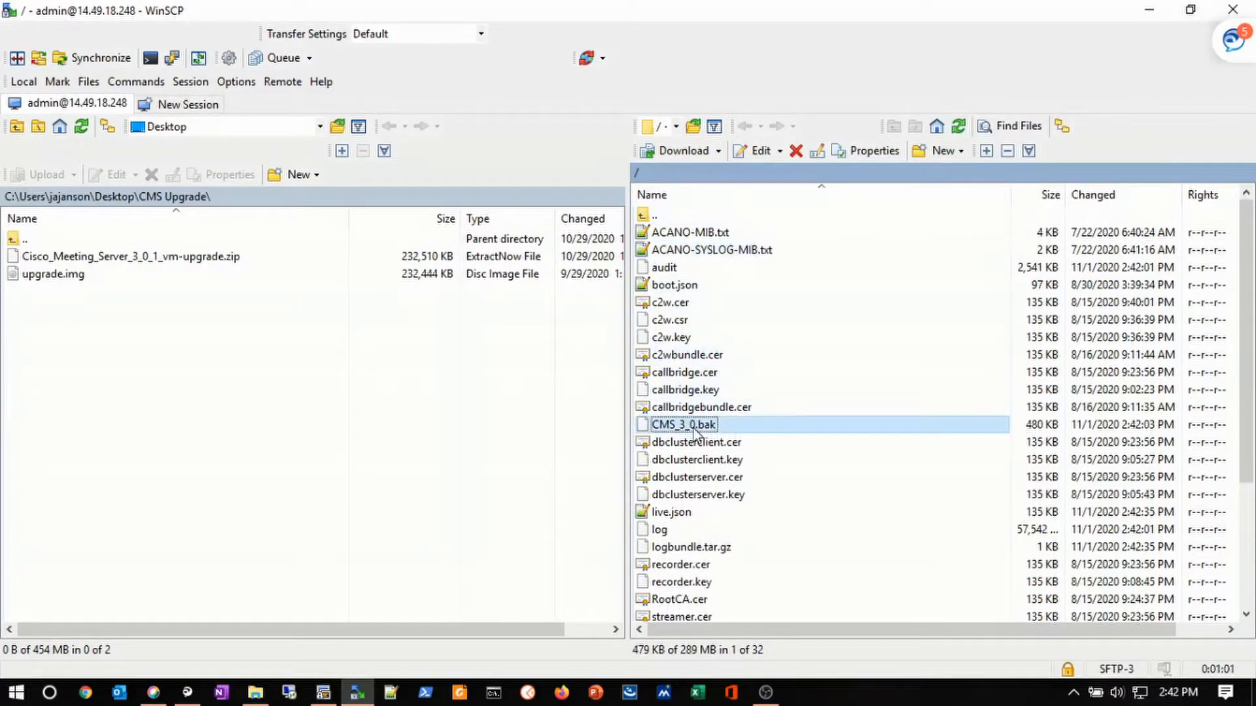
drag(695, 432, 411, 410)
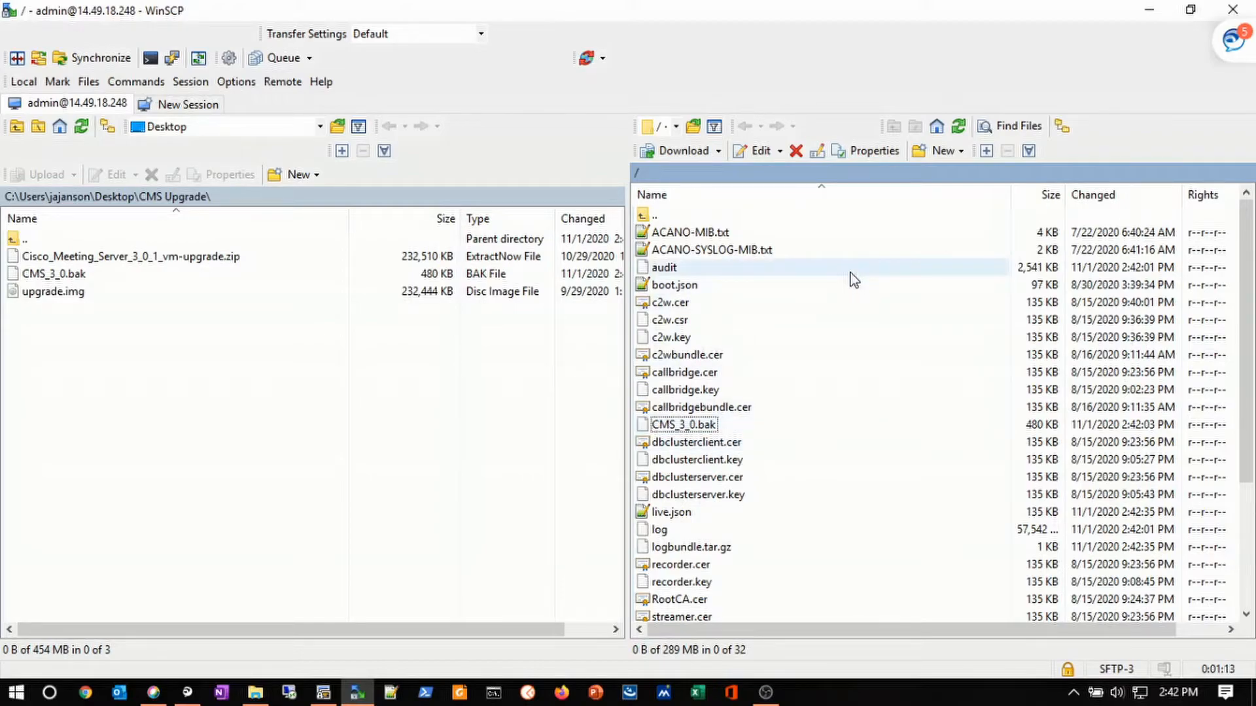
click(1149, 10)
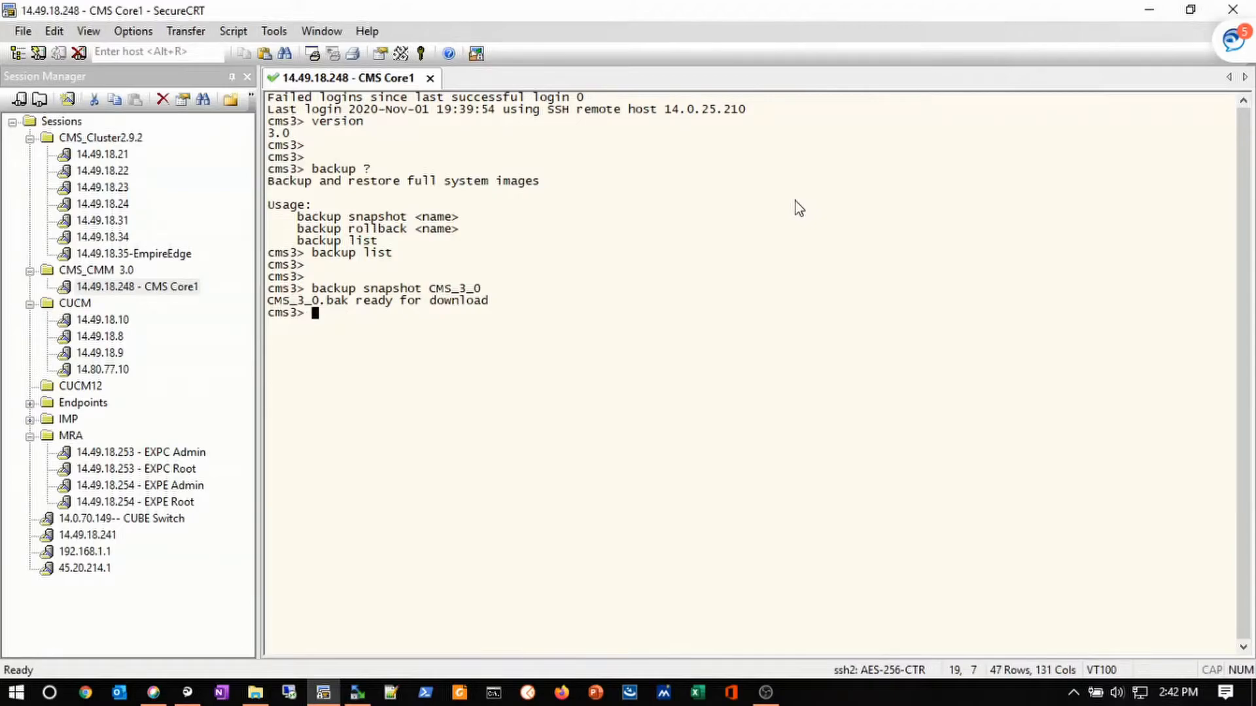
- Run 'upgrade' to install the 3.0.1 image, ending with 'Upgrade successful' after reboot
text(upgrade)
key(Return)
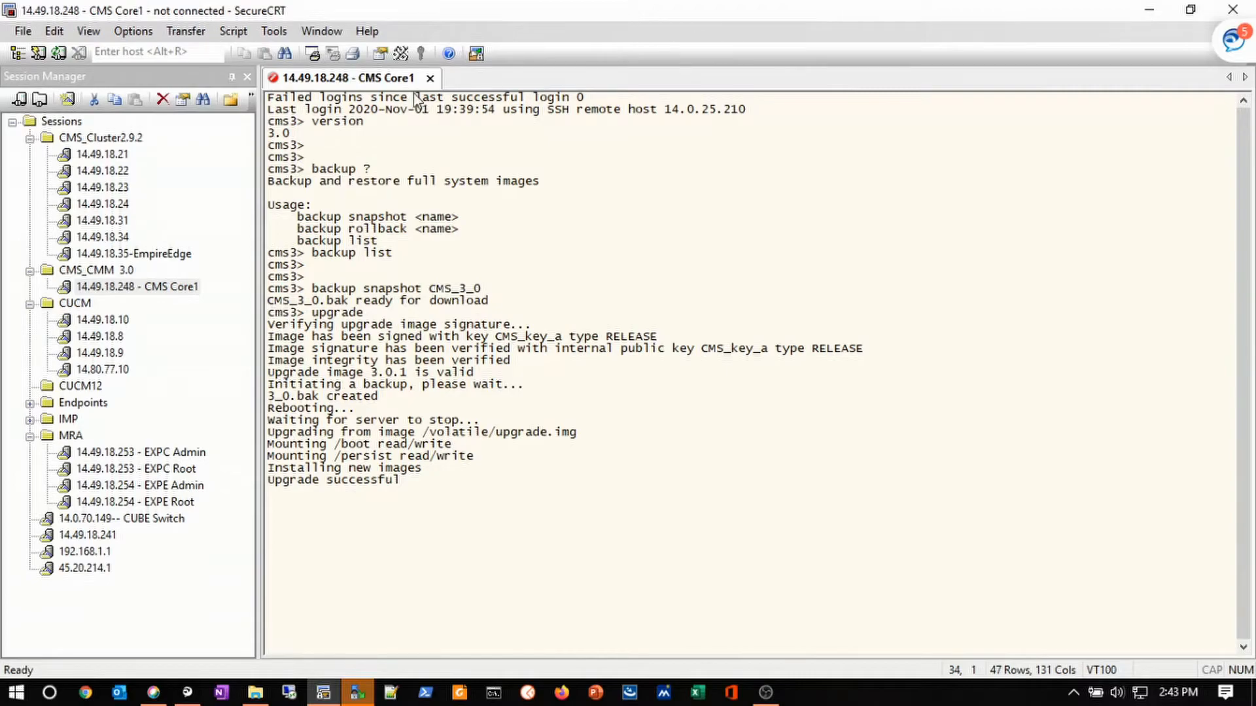
- Reconnect the session to the rebooted CMS Core1 server, retrying until it connects
right_click(397, 81)
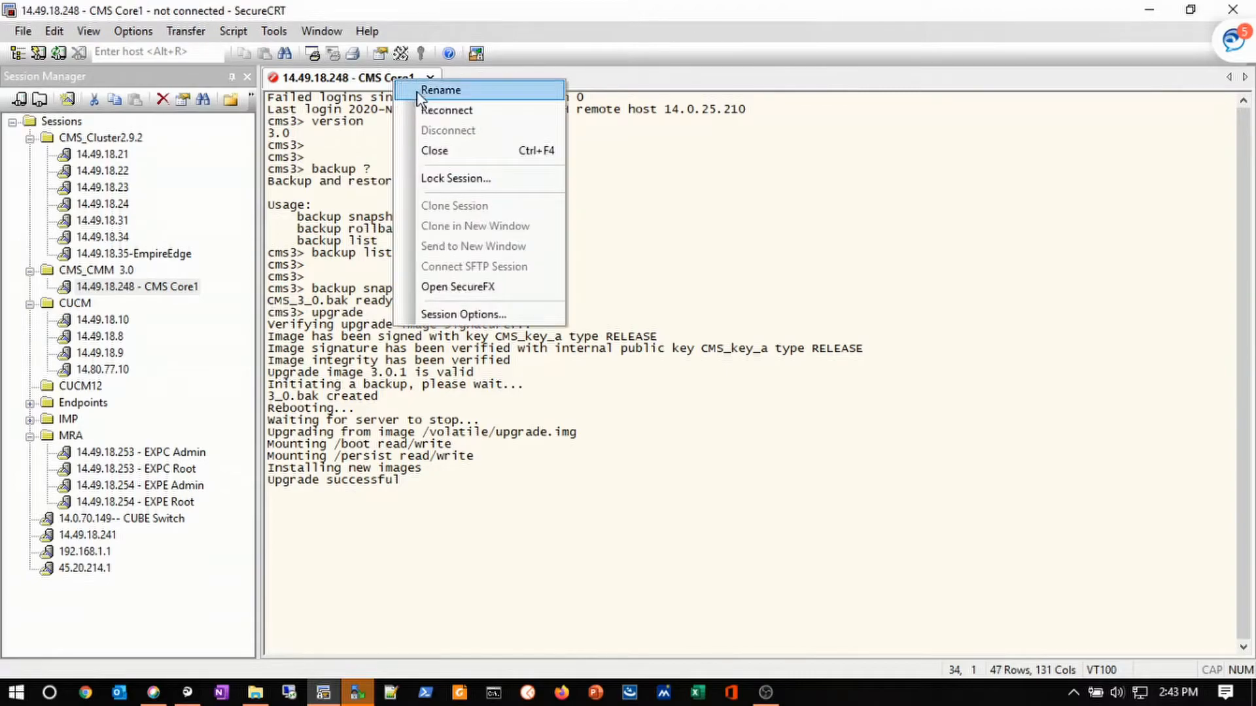
click(430, 111)
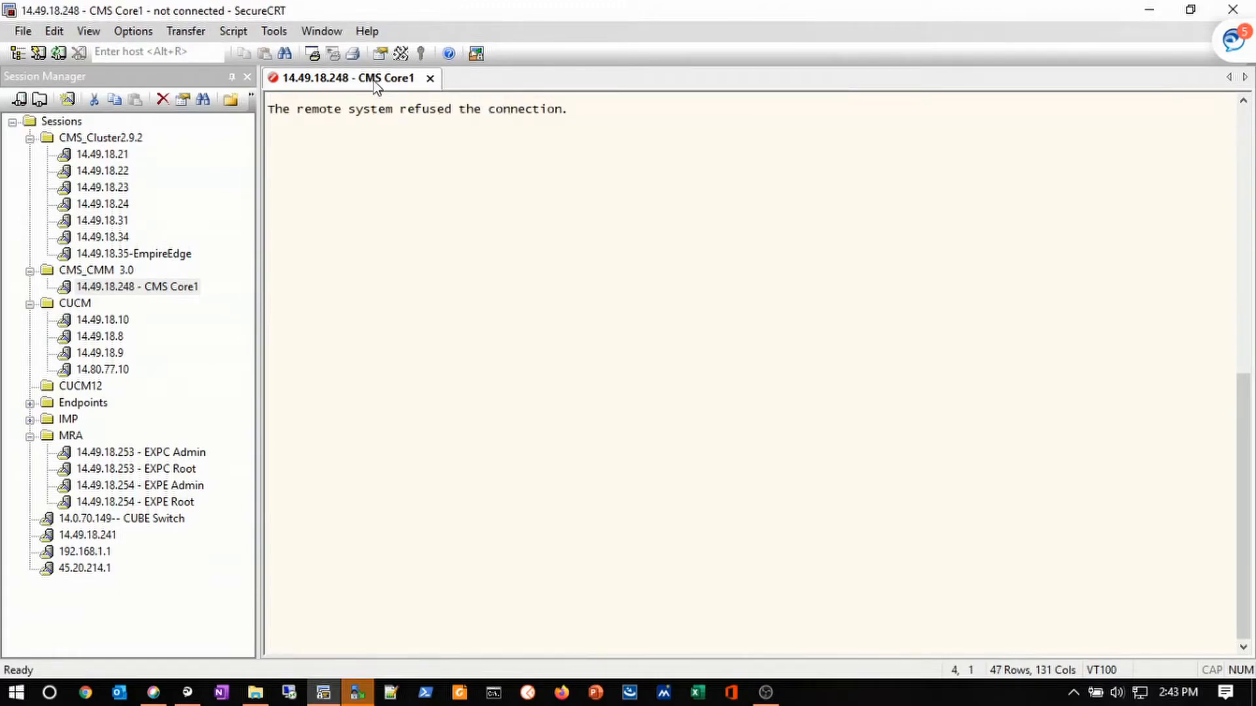
right_click(374, 80)
click(407, 112)
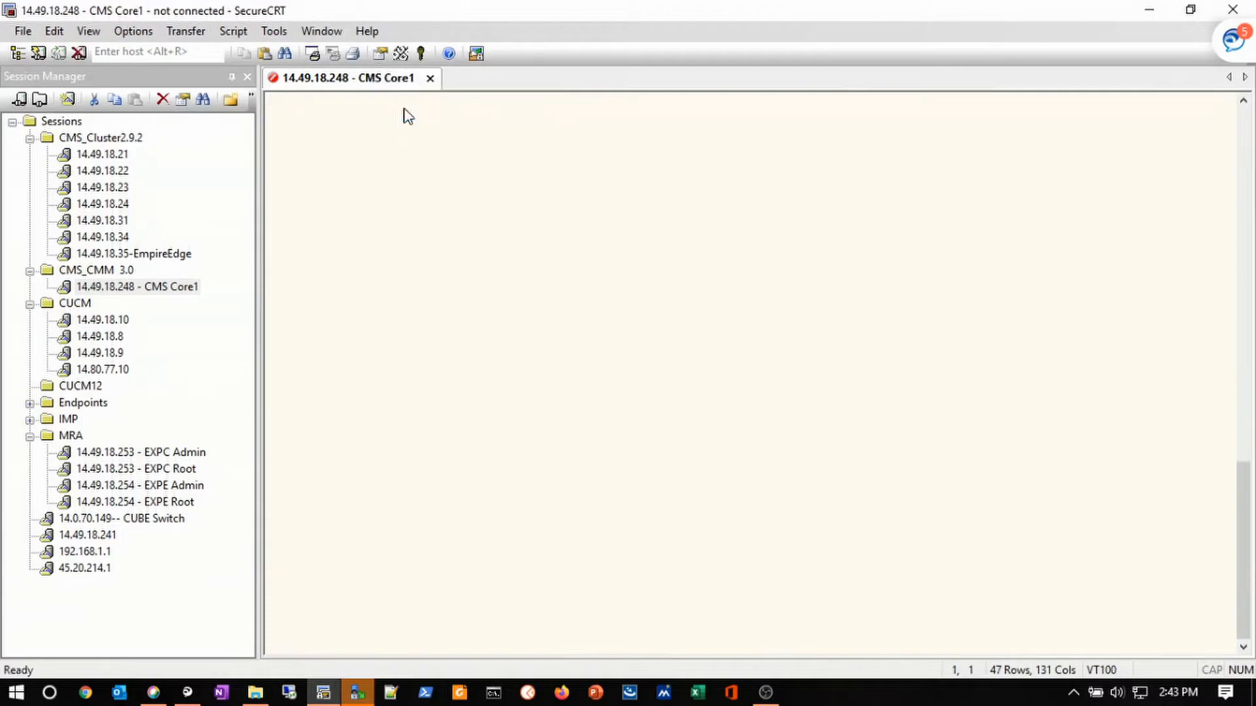
right_click(361, 80)
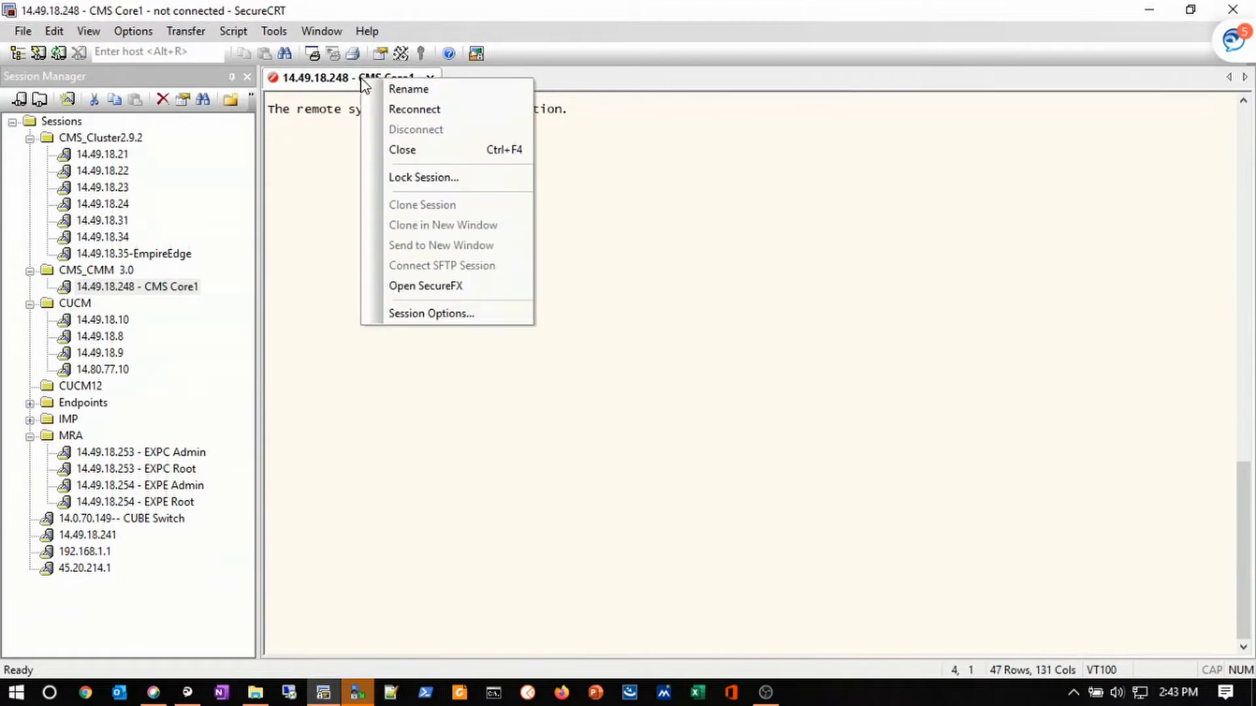
click(383, 113)
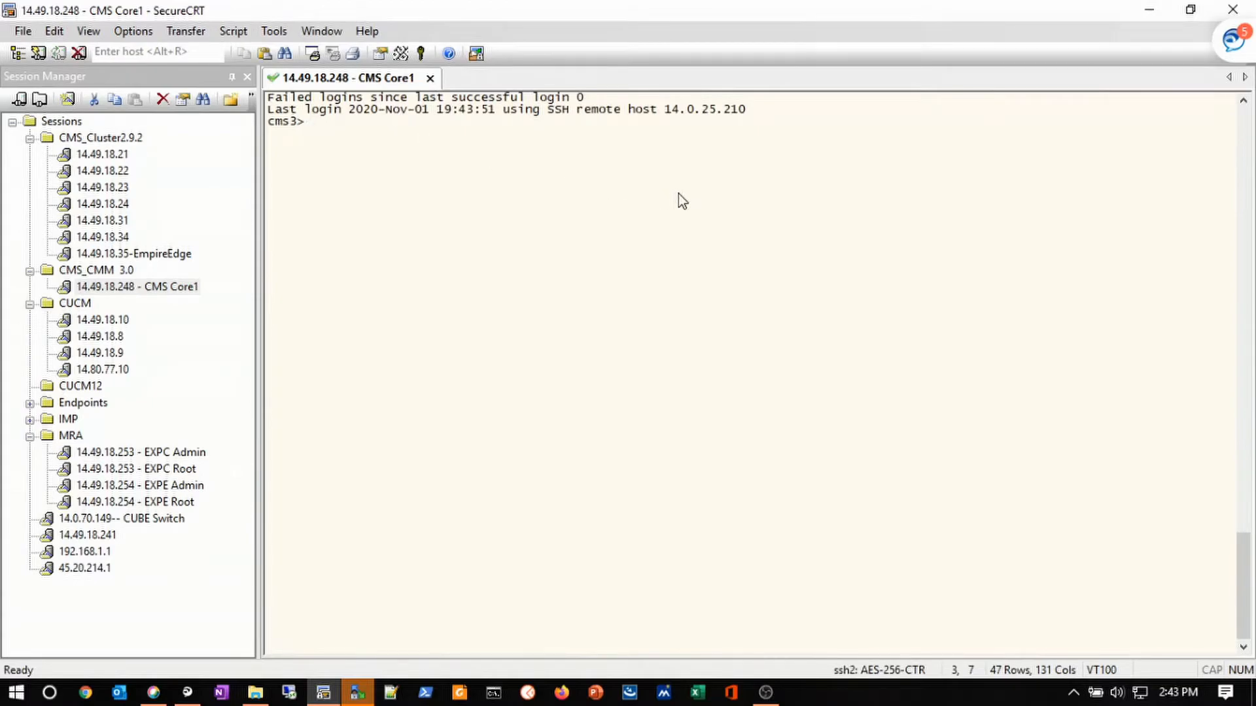
- Run 'version' to confirm the server now reports 3.0.1
key(Return)
key(Return)
key(Return)
text(version)
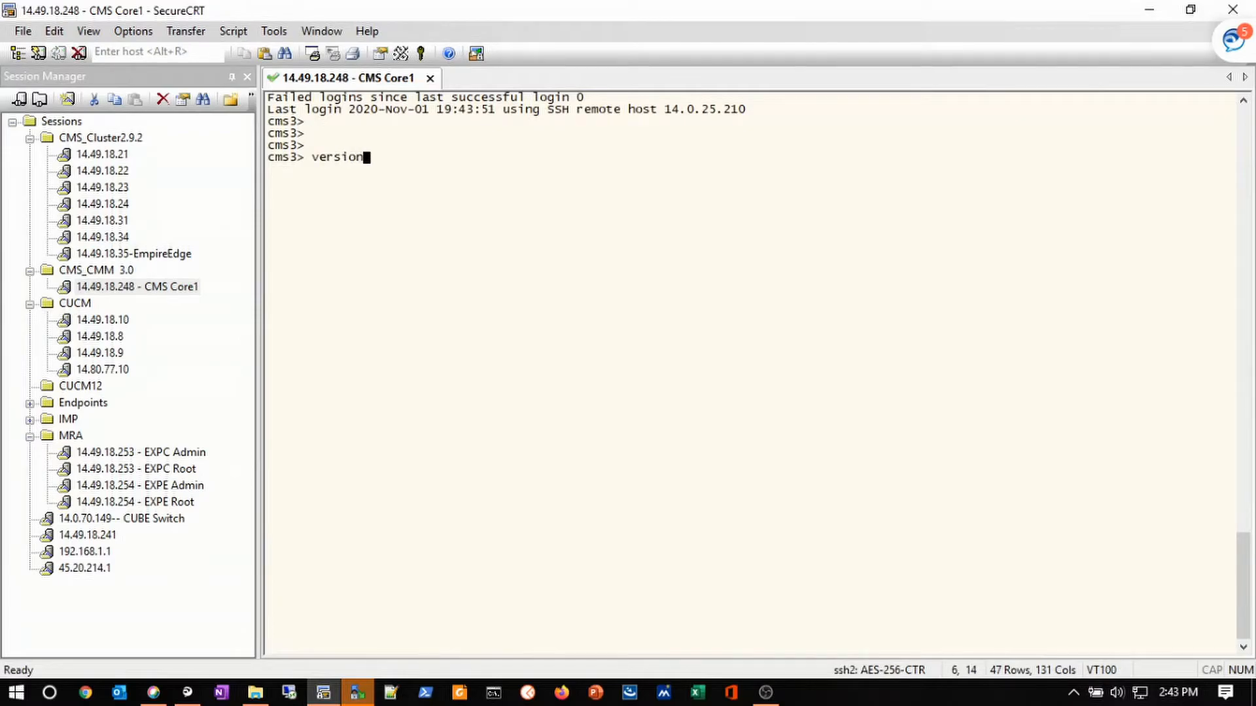
key(Return)
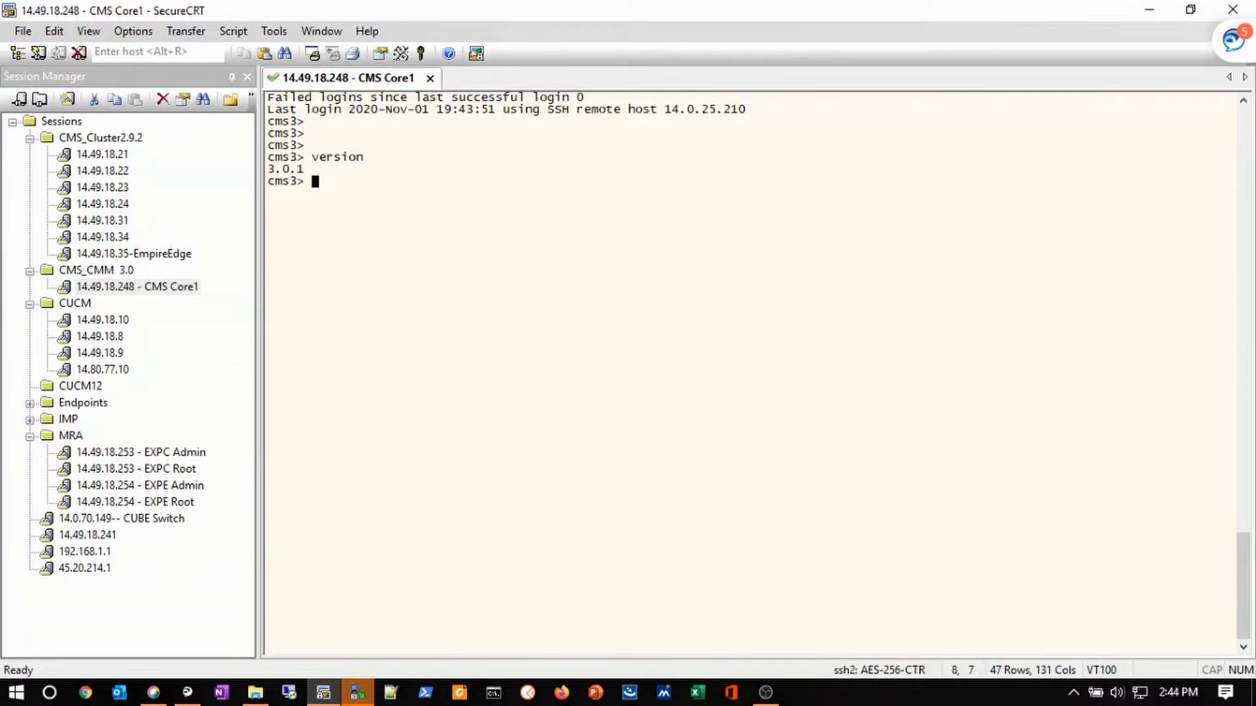